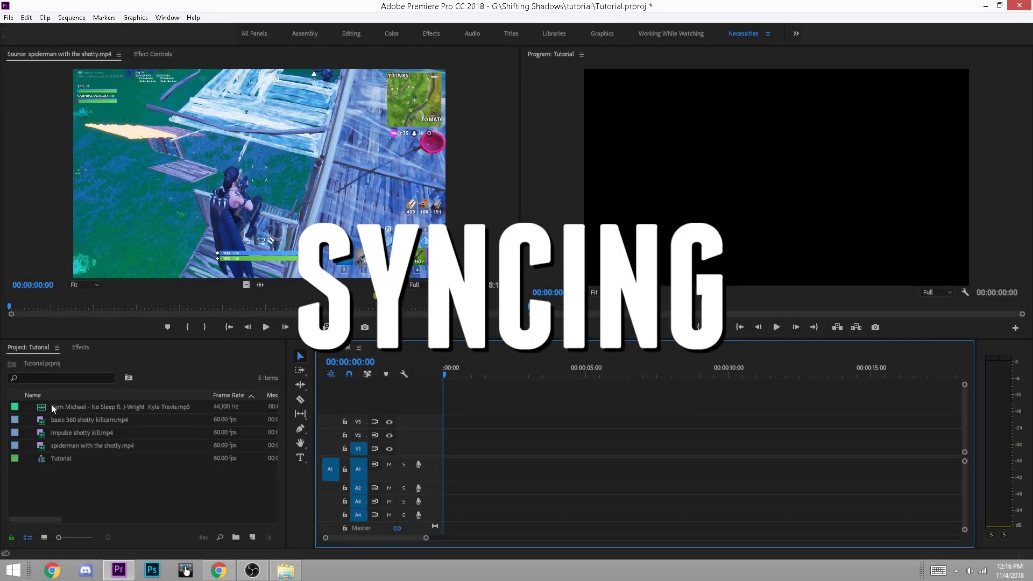
- Place the No Sleep song's audio on track A1 and preview it from the start
double_click(50, 406)
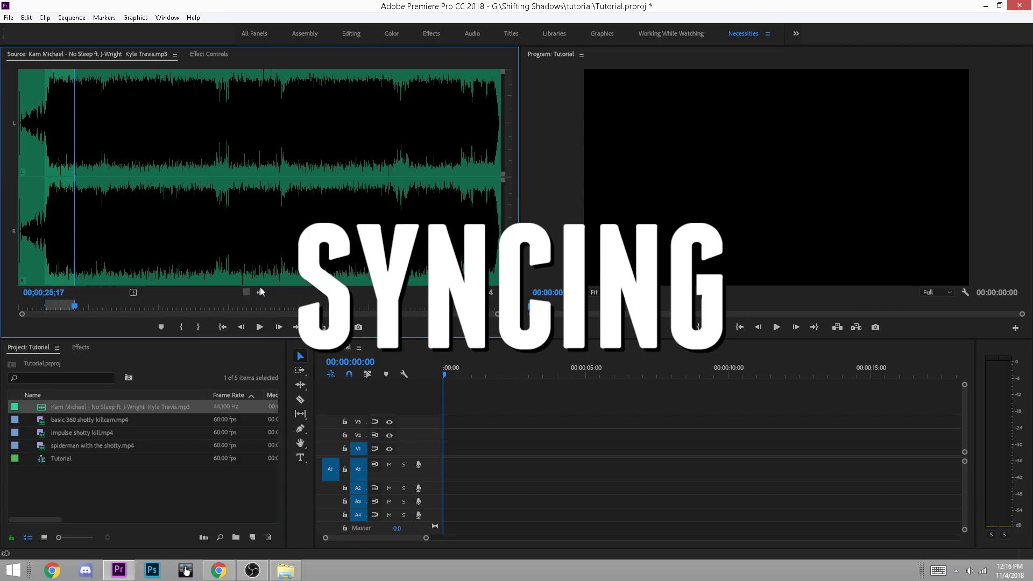
drag(259, 292, 447, 467)
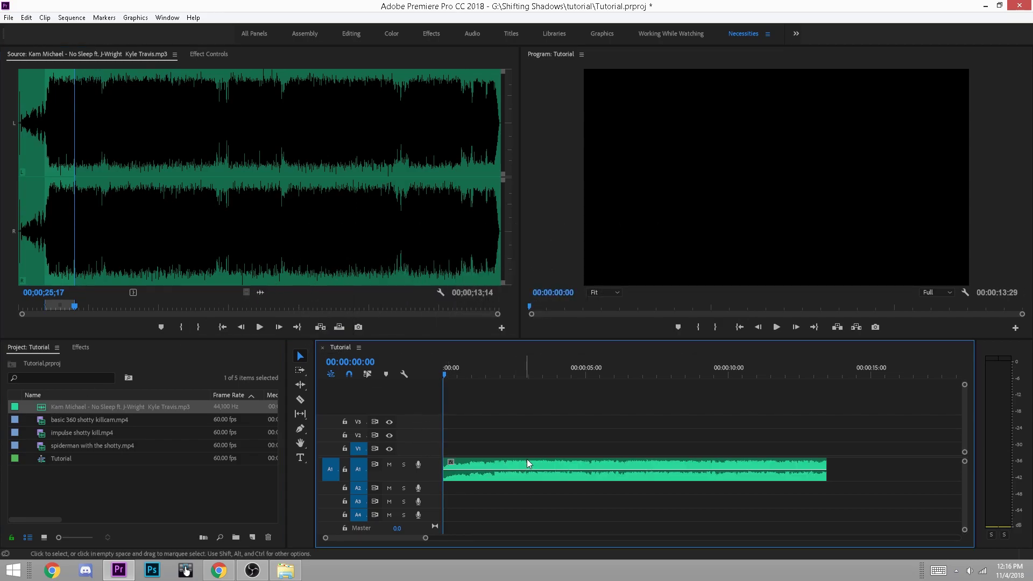
key(space)
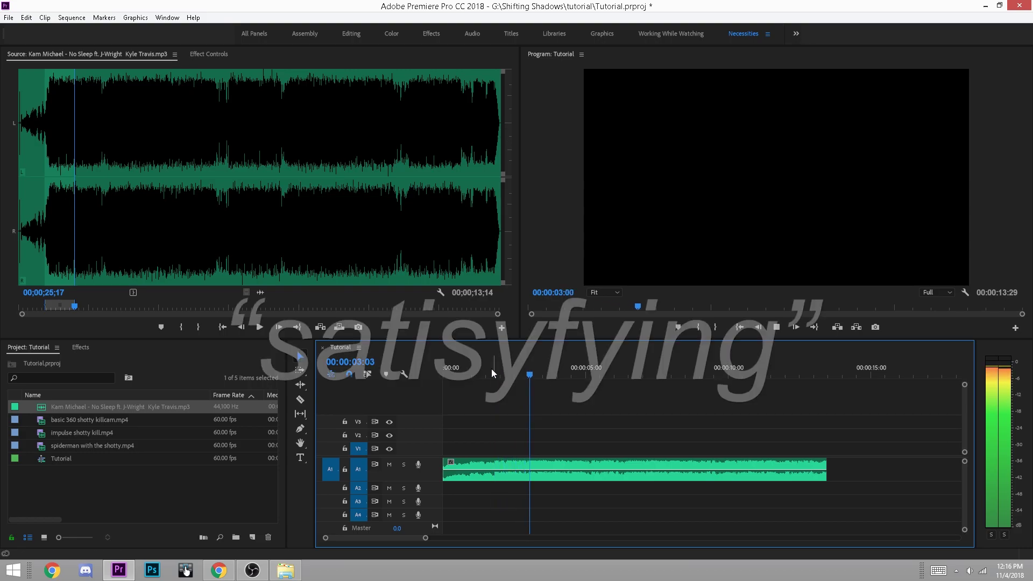
click(470, 374)
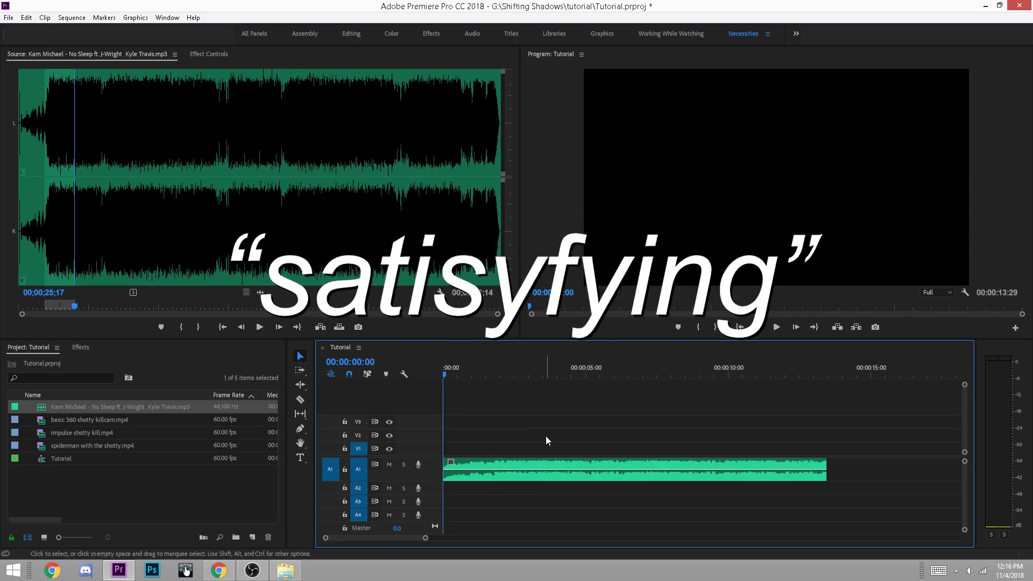
key(Home)
- Play the song and add clip markers on its beats
key(space)
key(space)
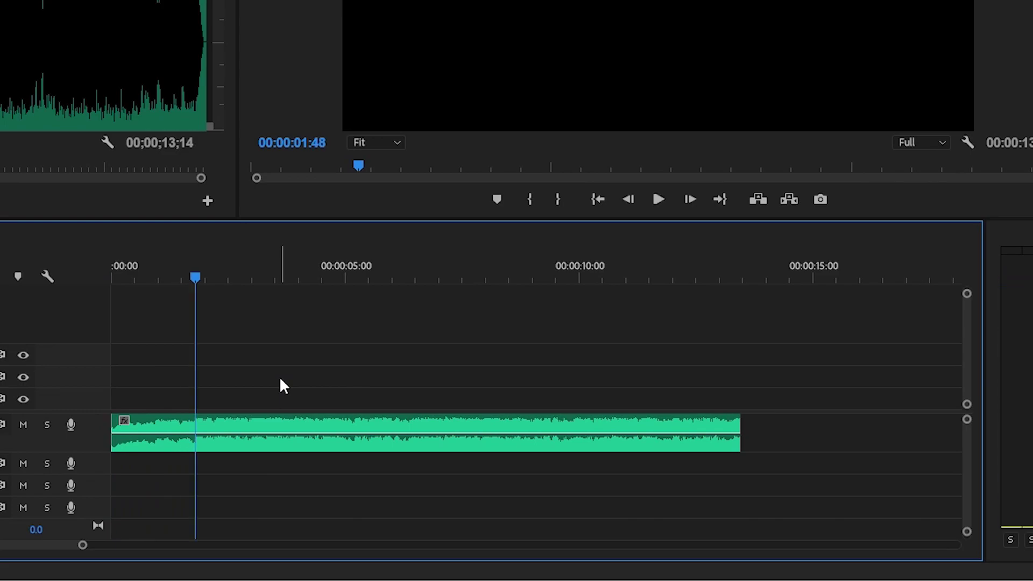
click(442, 469)
key(m)
click(430, 410)
key(space)
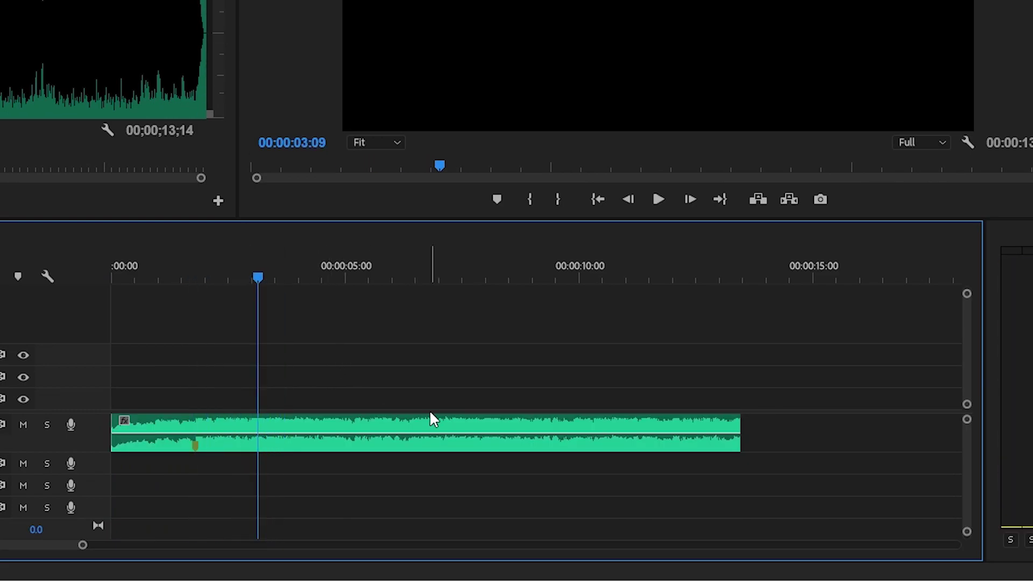
click(419, 419)
key(m)
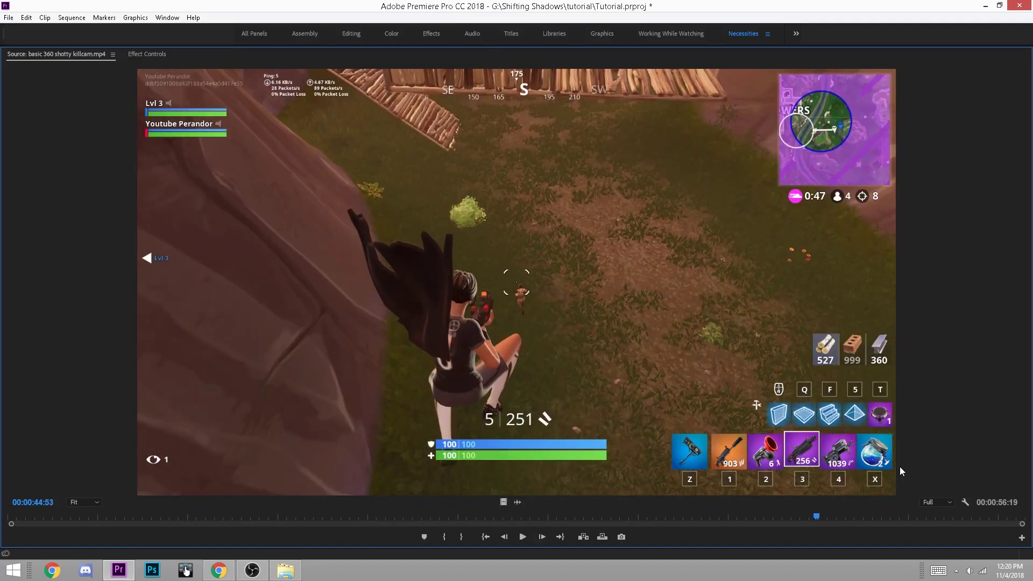
- Mark the shot frame of the killcam clip and set its In and Out points
key(Right)
key(Right)
key(Right)
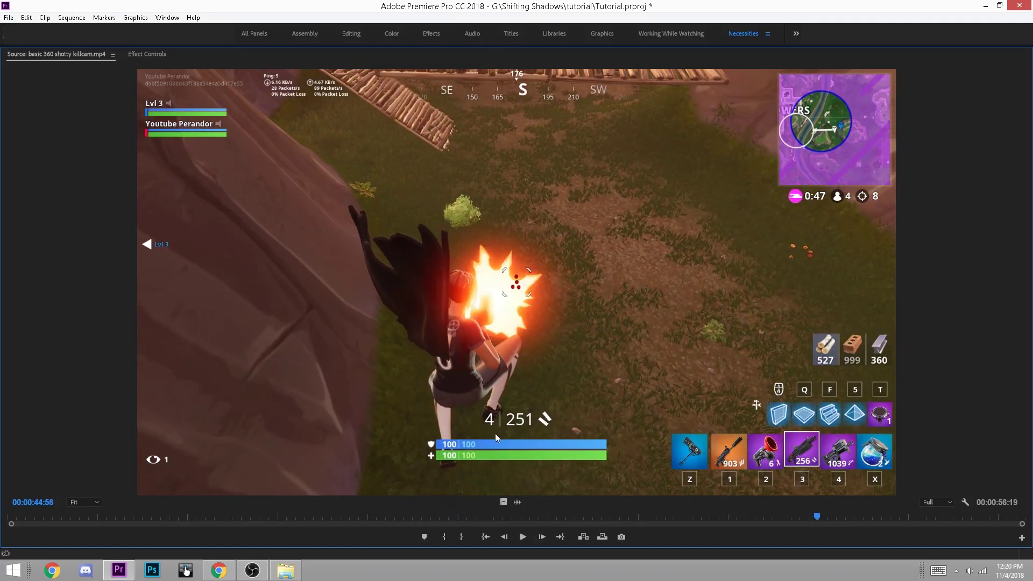
key(m)
drag(782, 516, 868, 516)
key(i)
key(o)
- Add the clip range to the sequence, align its shot marker to the beat, extend to 00:00
key(grave)
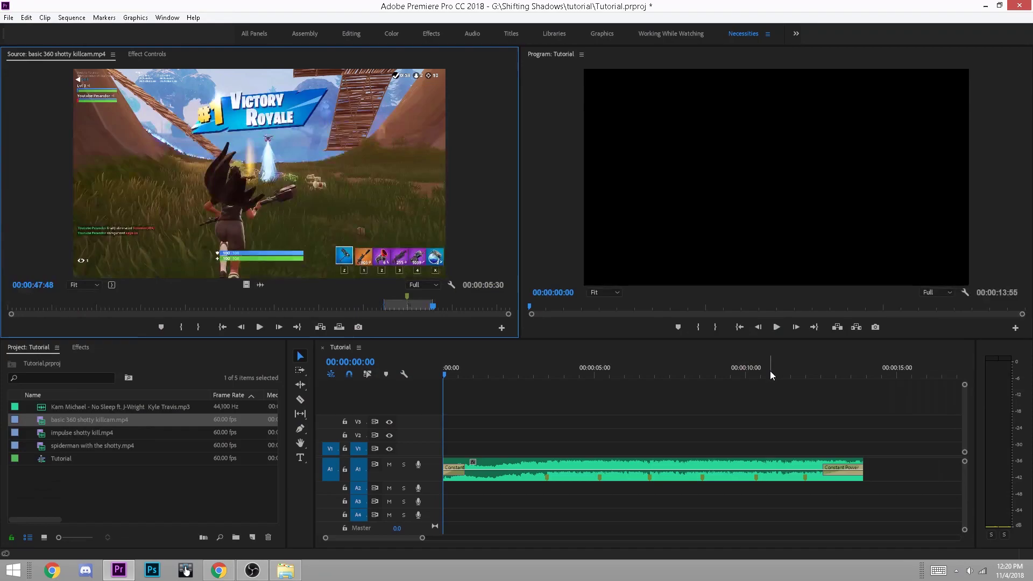
drag(259, 256, 464, 444)
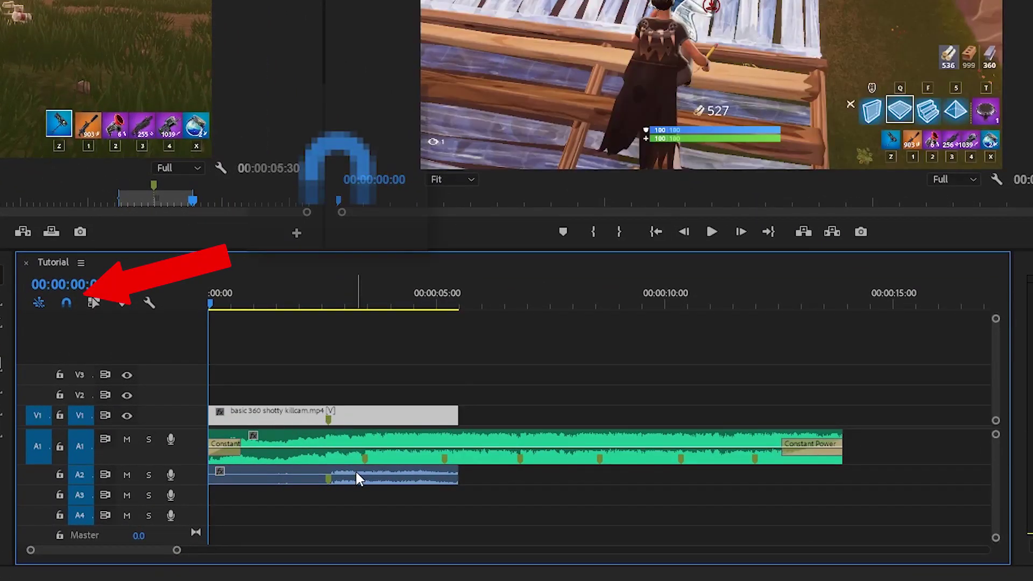
drag(350, 473, 388, 477)
drag(243, 416, 196, 414)
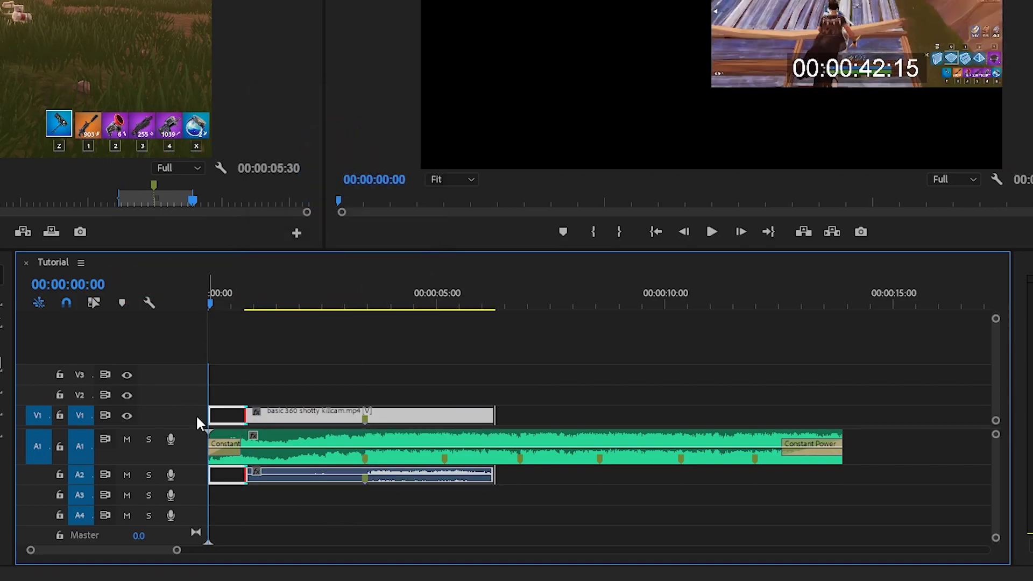
drag(492, 415, 436, 415)
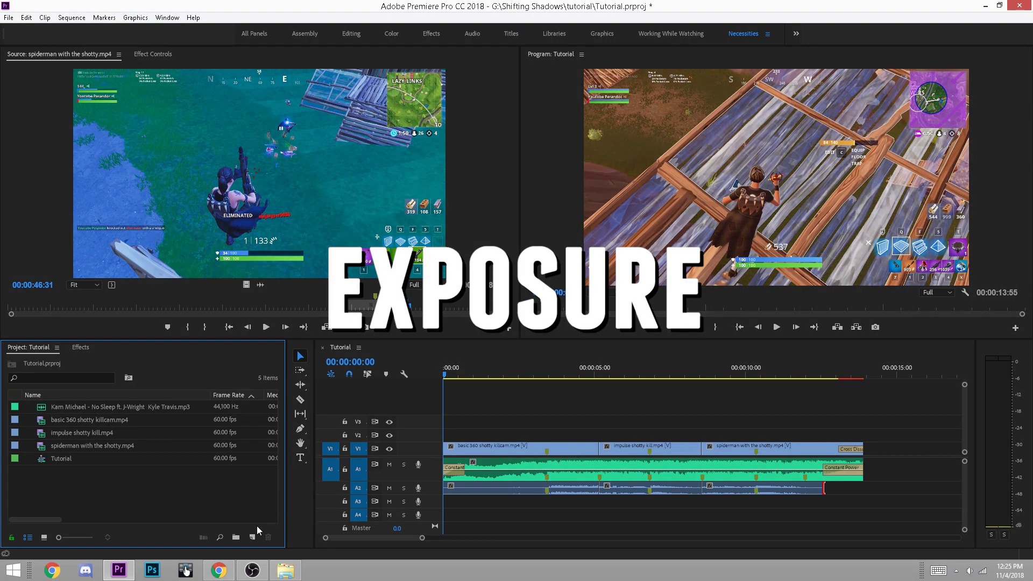
- Create a new Adjustment Layer and place it on V2 over the first clip
right_click(247, 527)
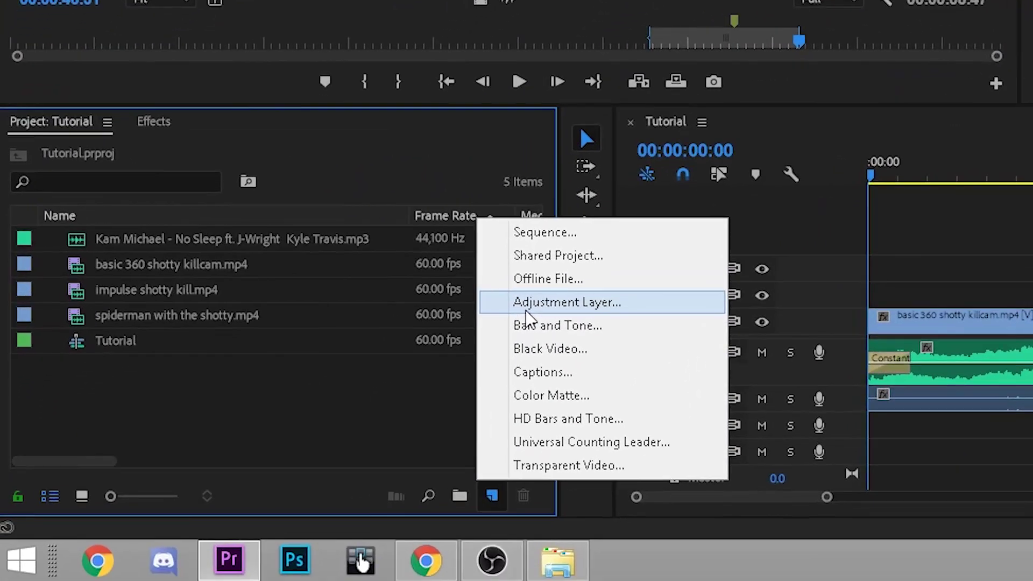
click(269, 445)
drag(59, 407, 458, 439)
drag(144, 300, 127, 300)
- Apply Lumetri Color and keyframe Exposure at 00:00:03:26, two frames before and ten after
drag(316, 172, 325, 169)
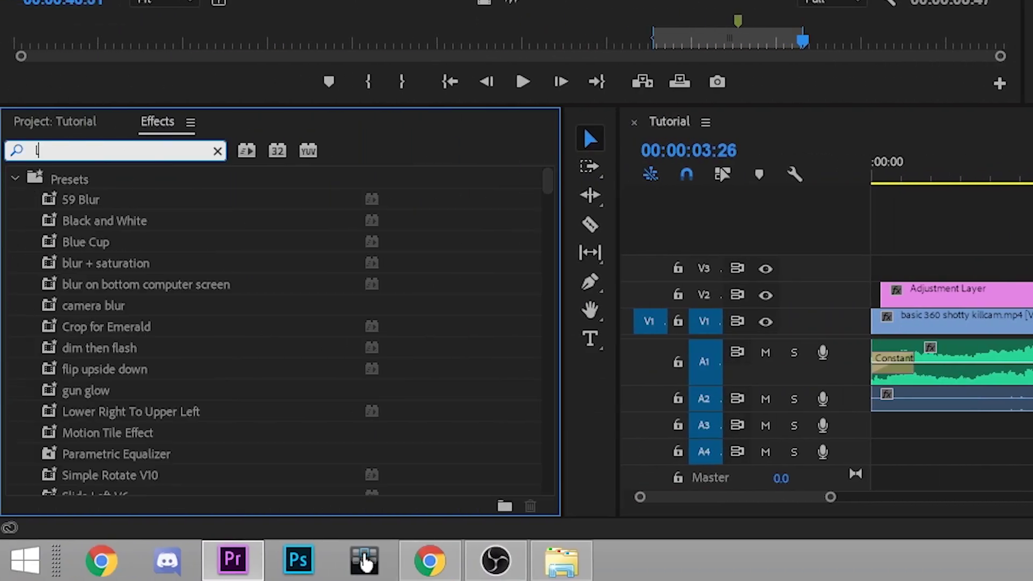
text(umetri color)
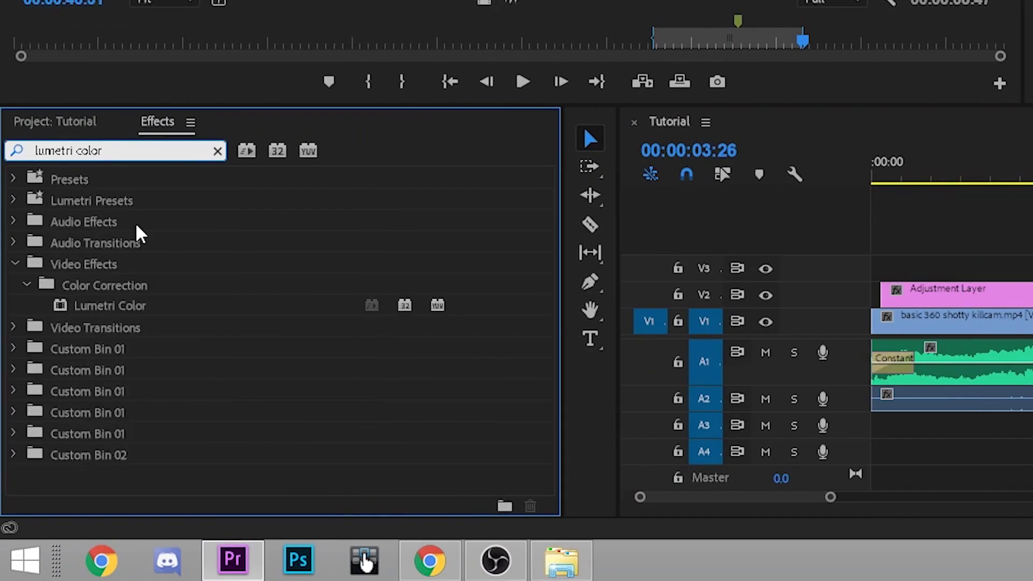
drag(110, 305, 1023, 294)
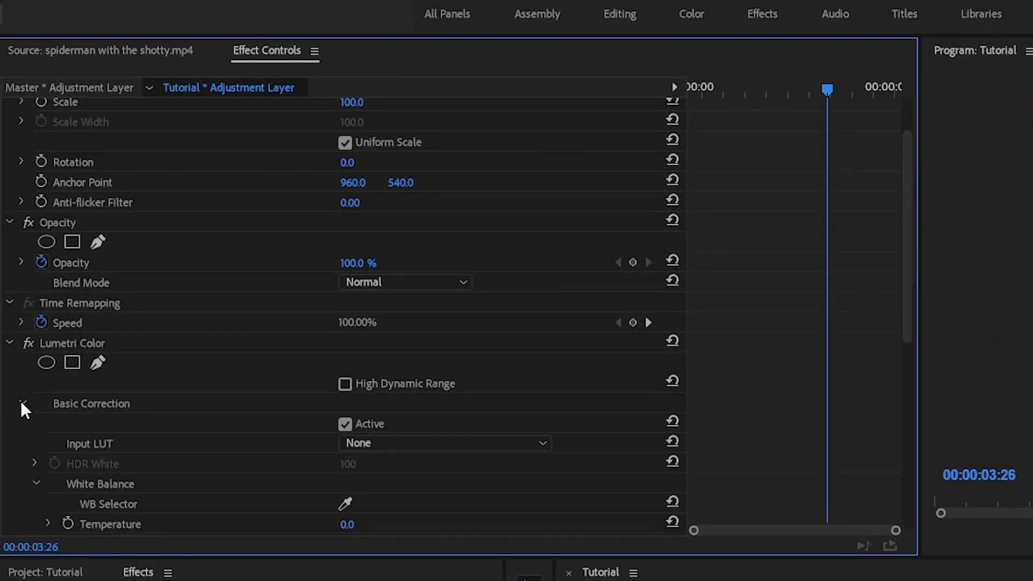
scroll(11, 402, down, 3)
click(68, 448)
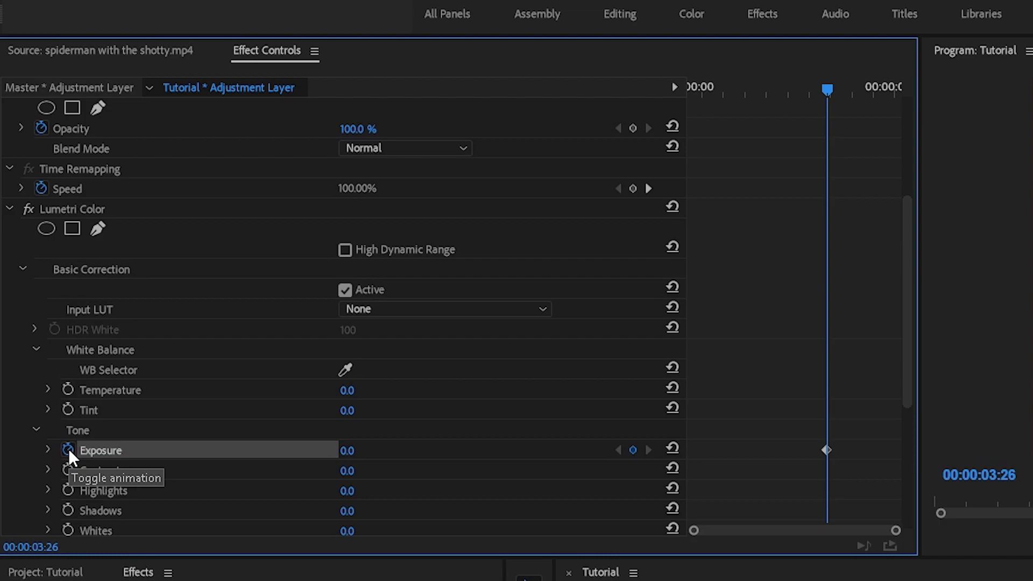
key(Left)
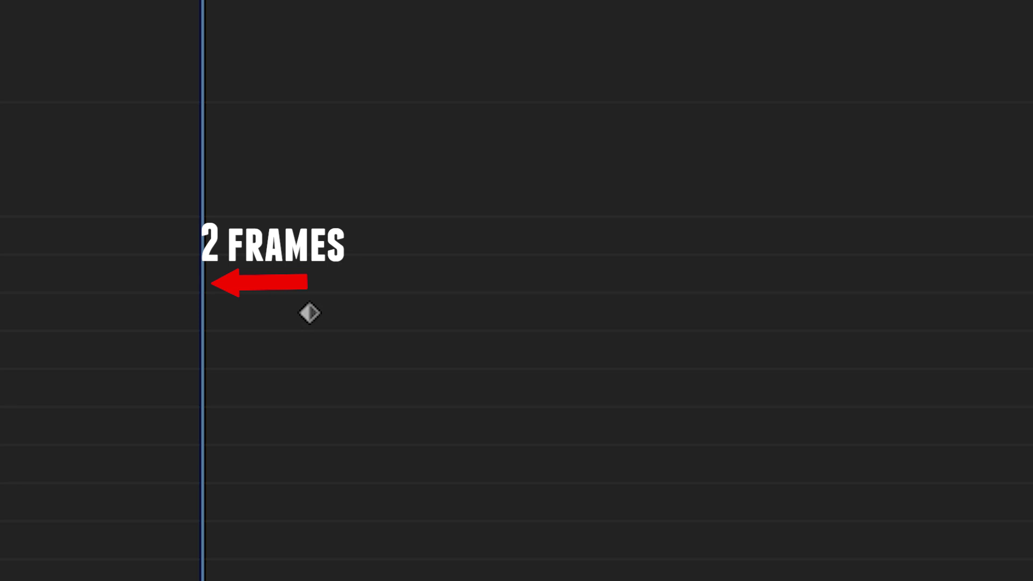
key(Right)
key(Right)
key(Right)
key(Right)
key(Right)
key(Right)
key(Right)
key(Right)
key(Right)
key(Right)
key(Right)
key(Right)
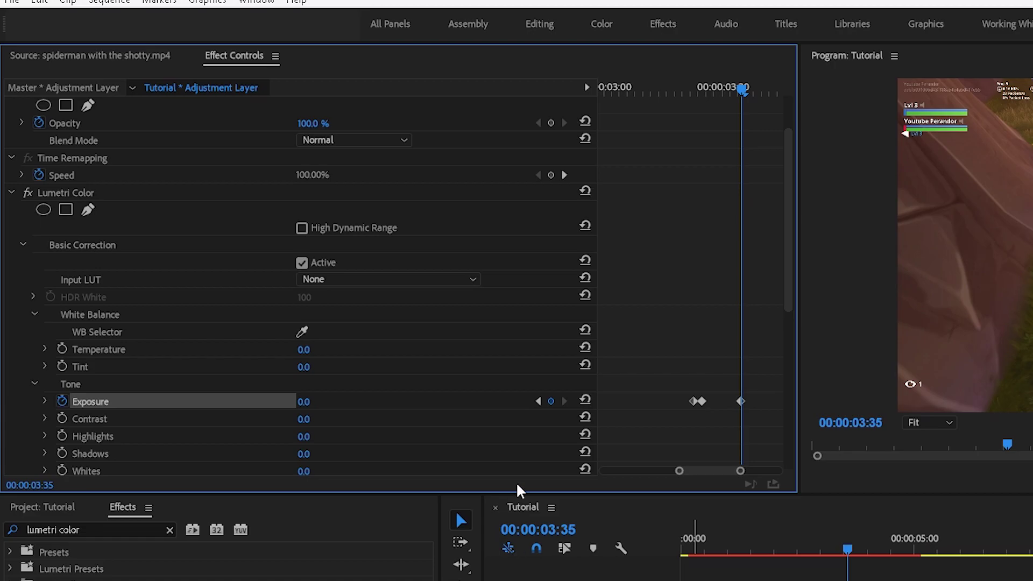
- Set the middle Exposure keyframe on the beat to 4.0
click(538, 401)
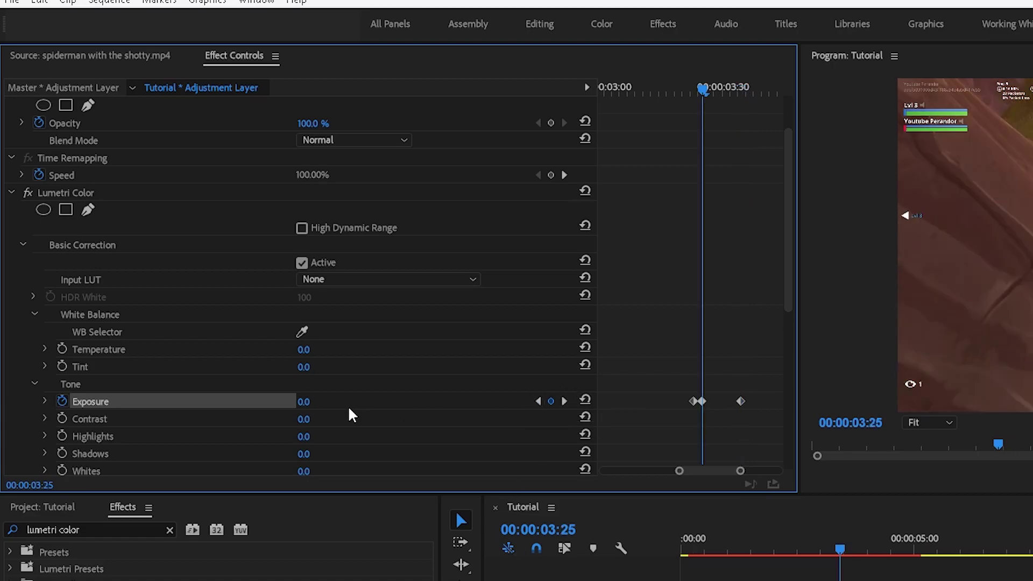
click(304, 401)
text(4)
key(Return)
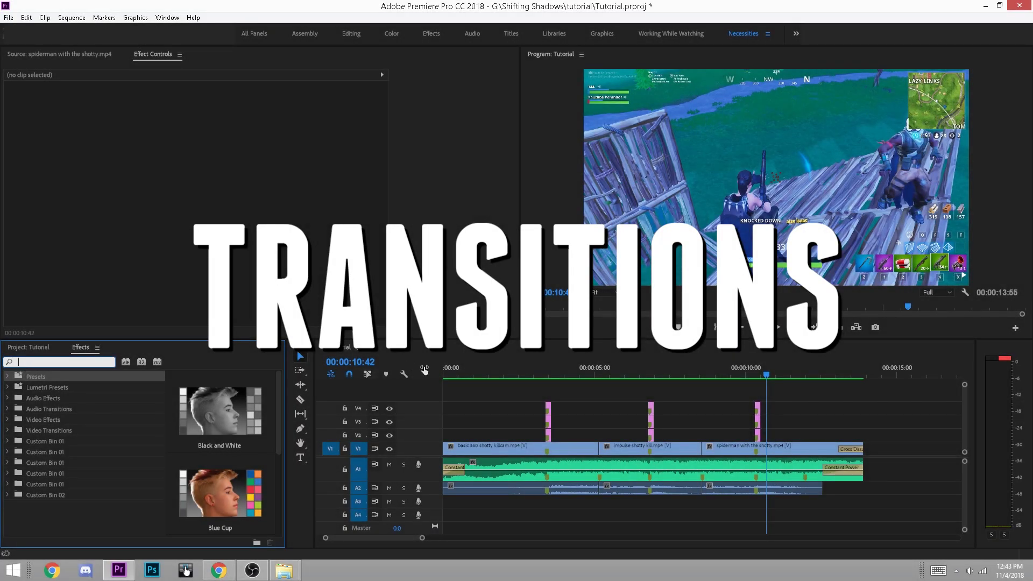
- Zoom in and step frame by frame to the cut at 00:00:05:04, with the Razor tool active
click(596, 374)
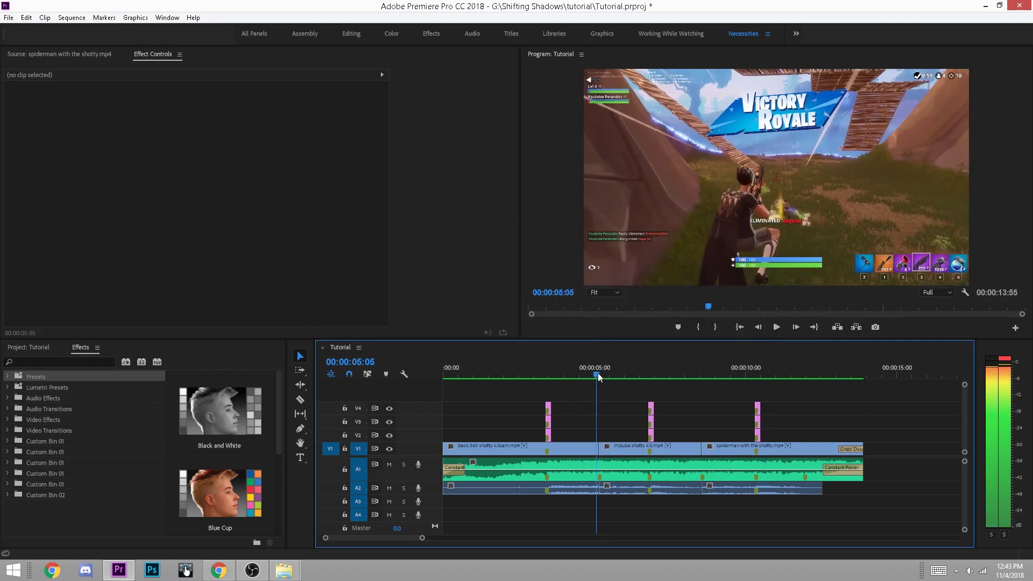
click(598, 373)
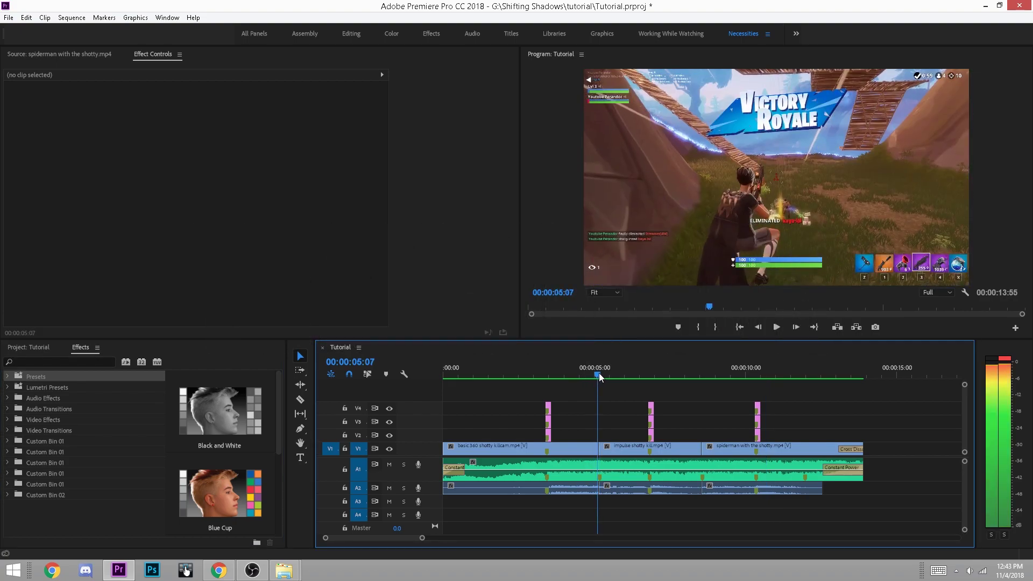
scroll(566, 463, up, 5)
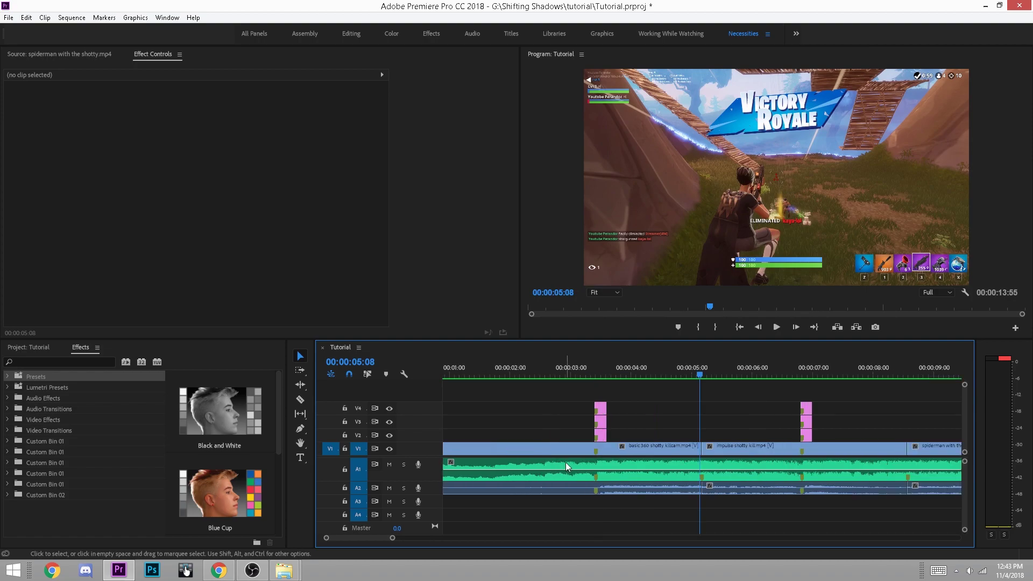
scroll(566, 463, up, 3)
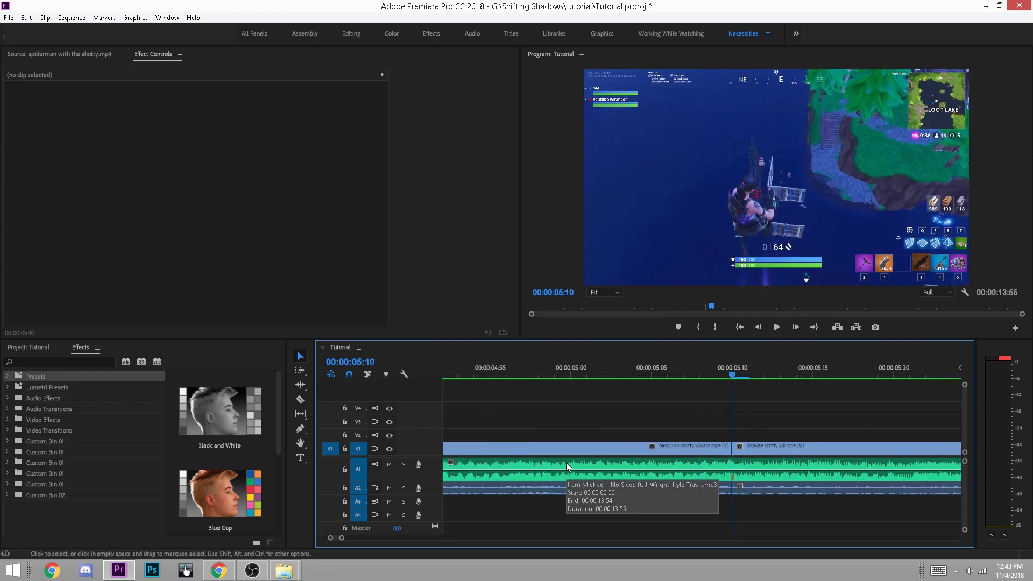
key(Left)
key(Left)
key(Left)
key(Left)
key(Left)
key(Left)
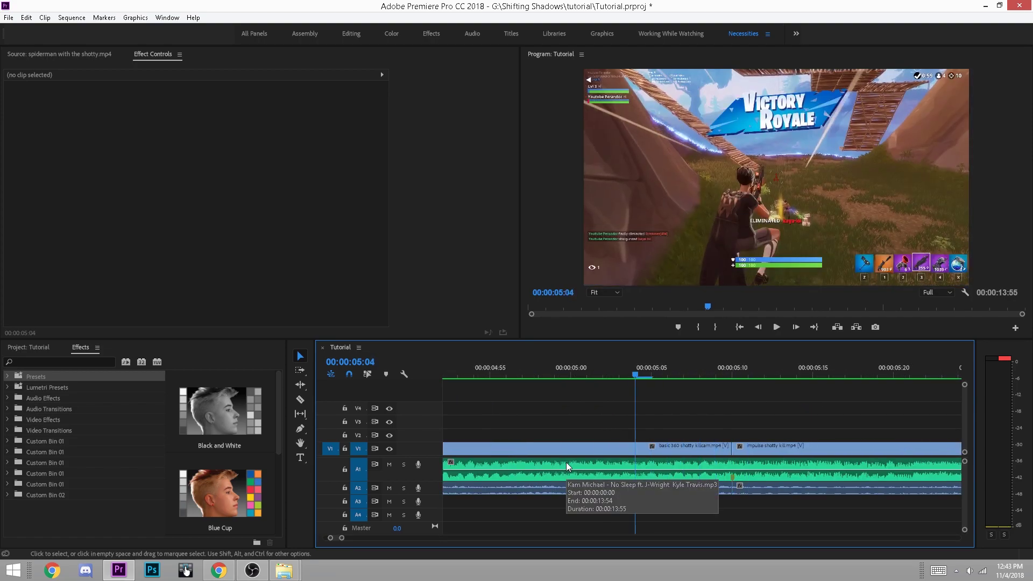
key(c)
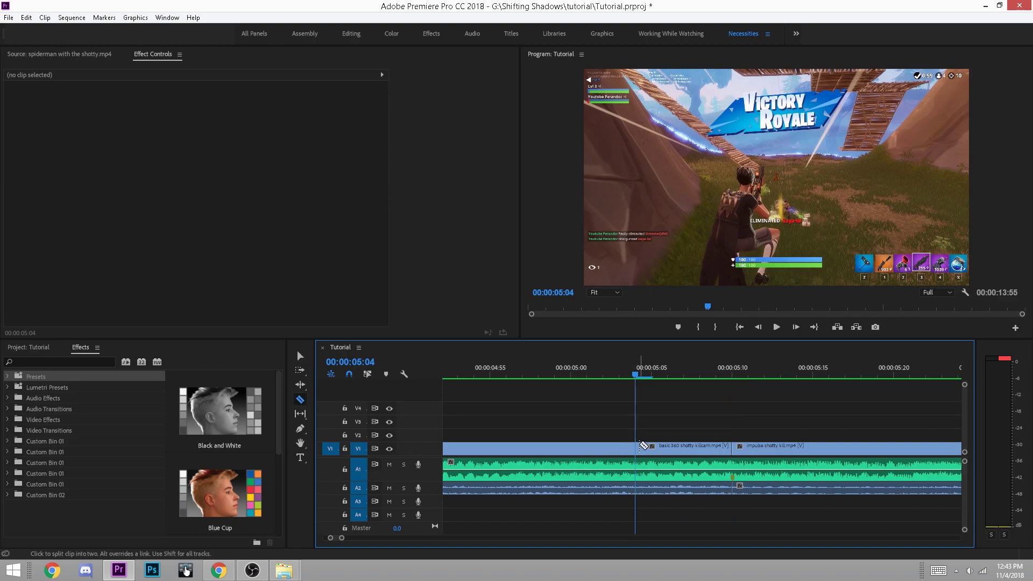
key(Right)
key(Right)
key(Right)
key(Right)
key(Right)
key(Right)
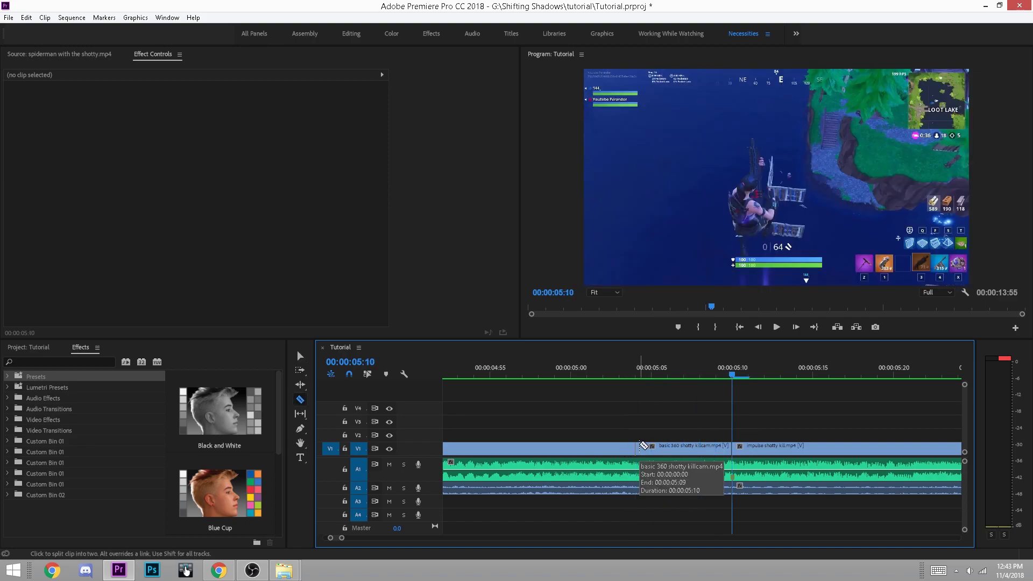
key(Left)
key(Left)
key(Left)
key(Left)
key(Left)
key(Left)
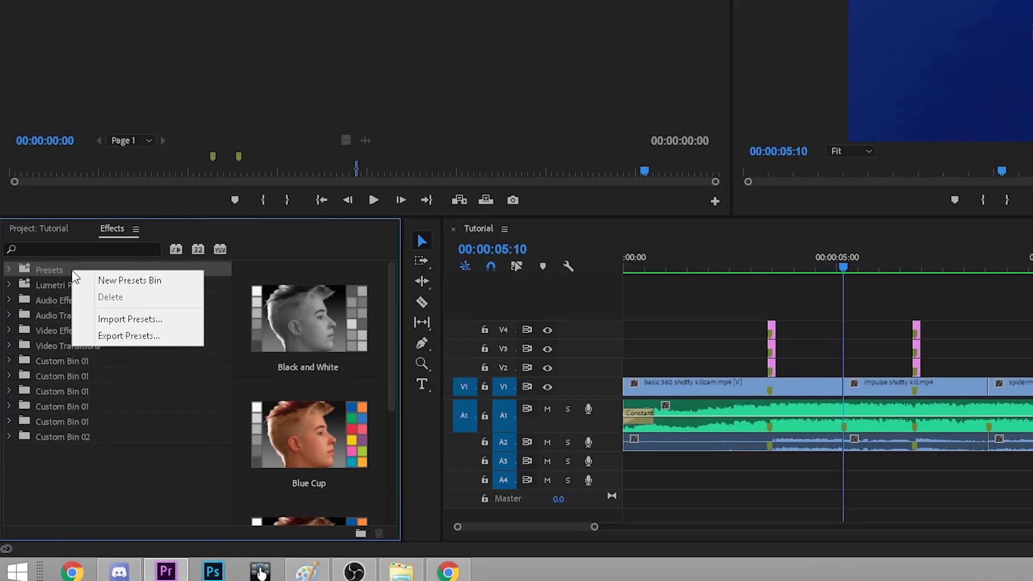
- Import presets and open the Orange83_transition_Pack3 folder
click(118, 325)
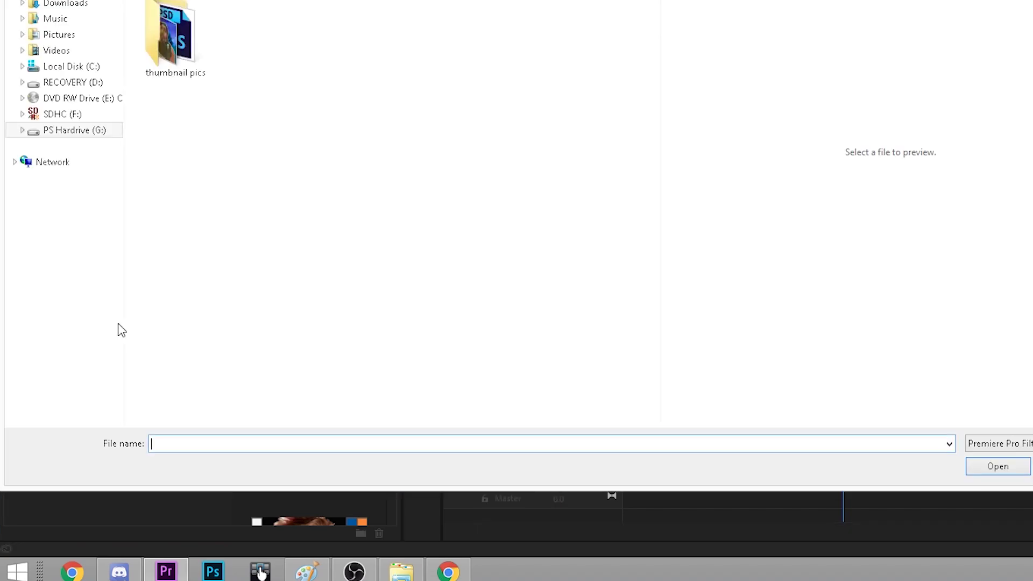
double_click(454, 134)
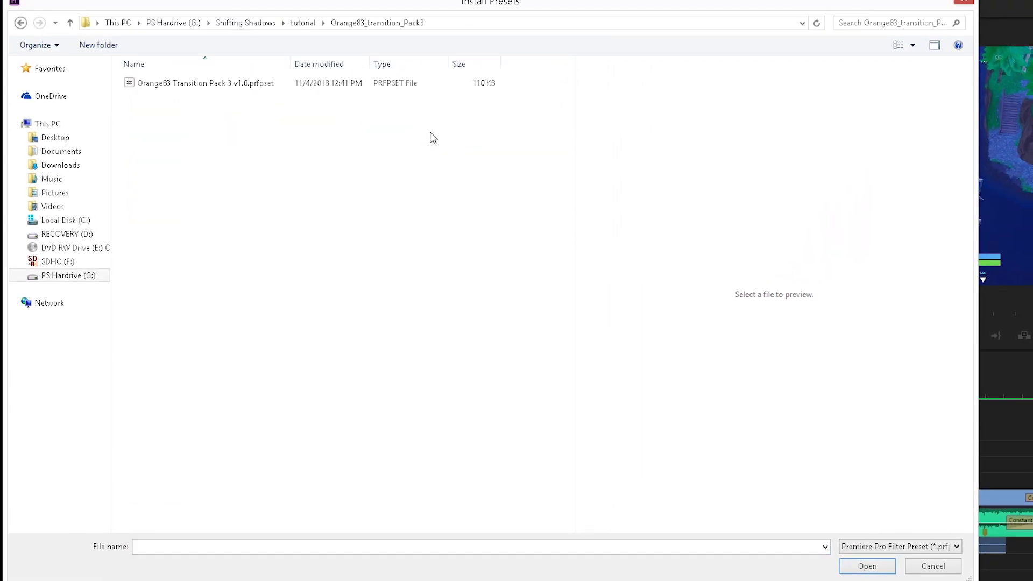
- Install the Orange83 Transition Pack 3 presets and razor the clip six frames either side of the cut
double_click(303, 83)
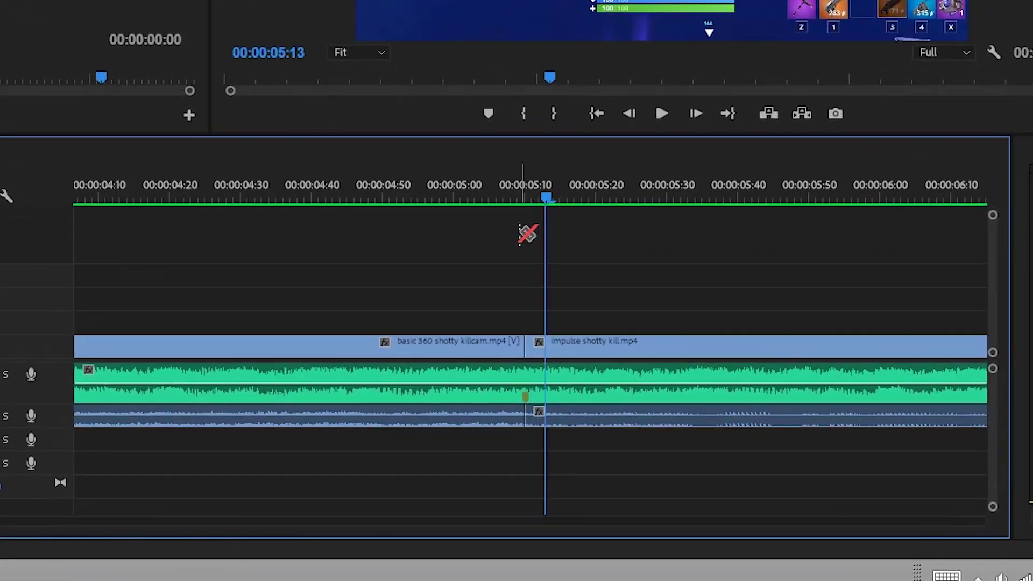
key(Right)
key(Right)
key(Right)
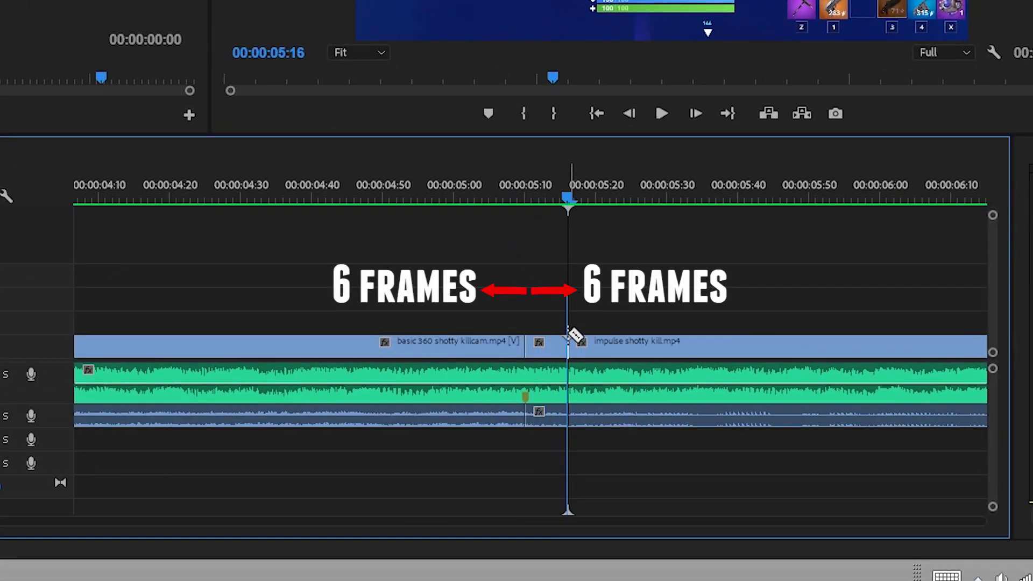
key(Left)
key(Left)
key(Left)
key(Left)
key(Left)
key(Left)
key(Left)
key(Left)
key(Left)
key(Left)
key(Left)
key(Left)
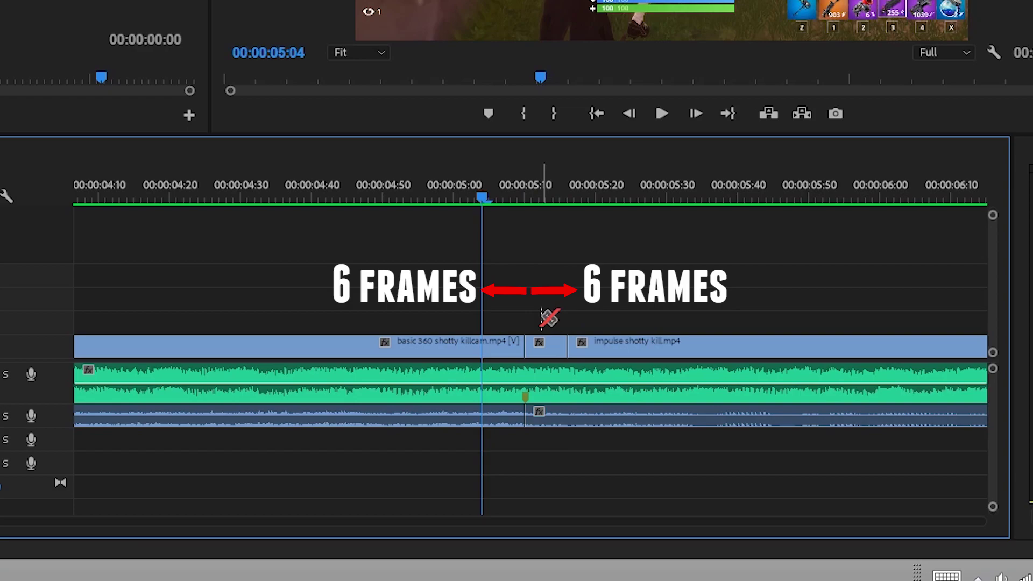
click(482, 347)
key(v)
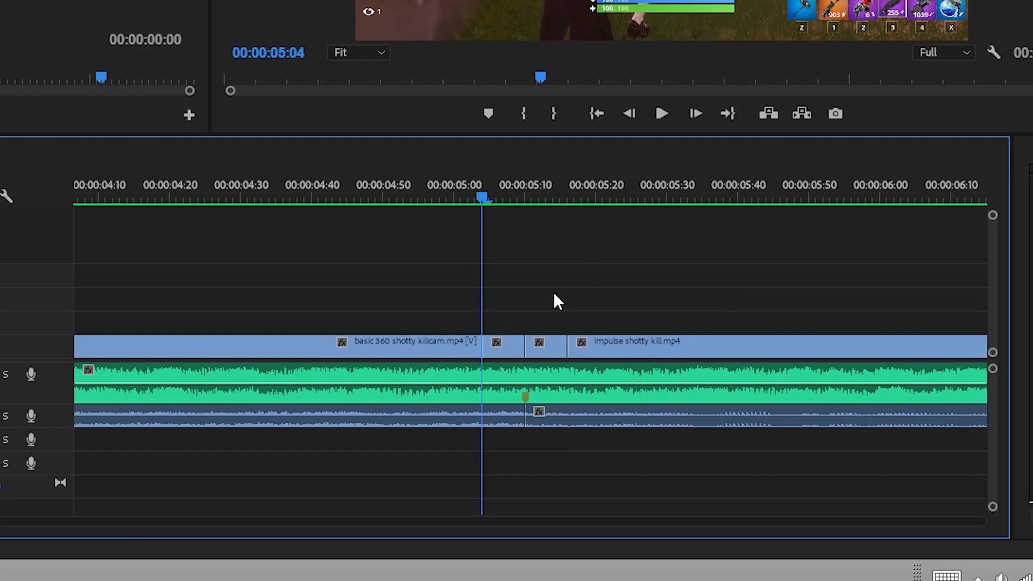
- Apply the 1.Main preset to both six-frame pieces and nest them with the default name
drag(553, 291, 500, 351)
text(Main)
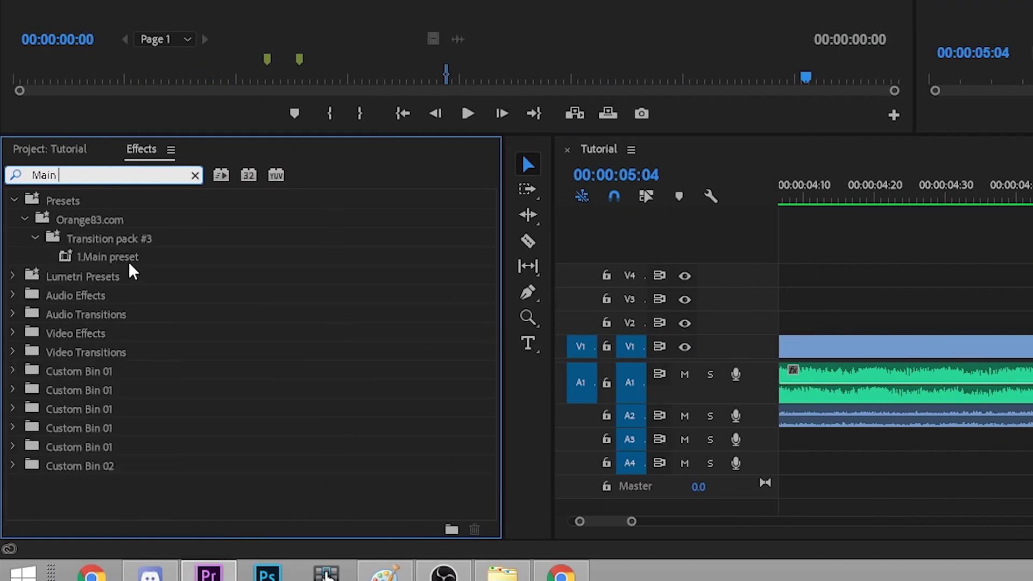
drag(110, 257, 1032, 348)
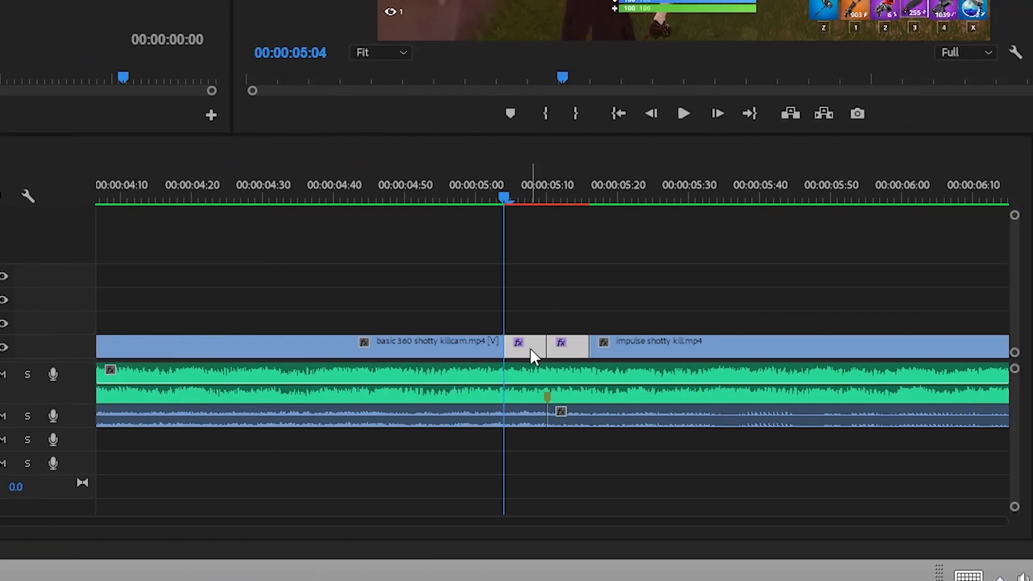
right_click(531, 347)
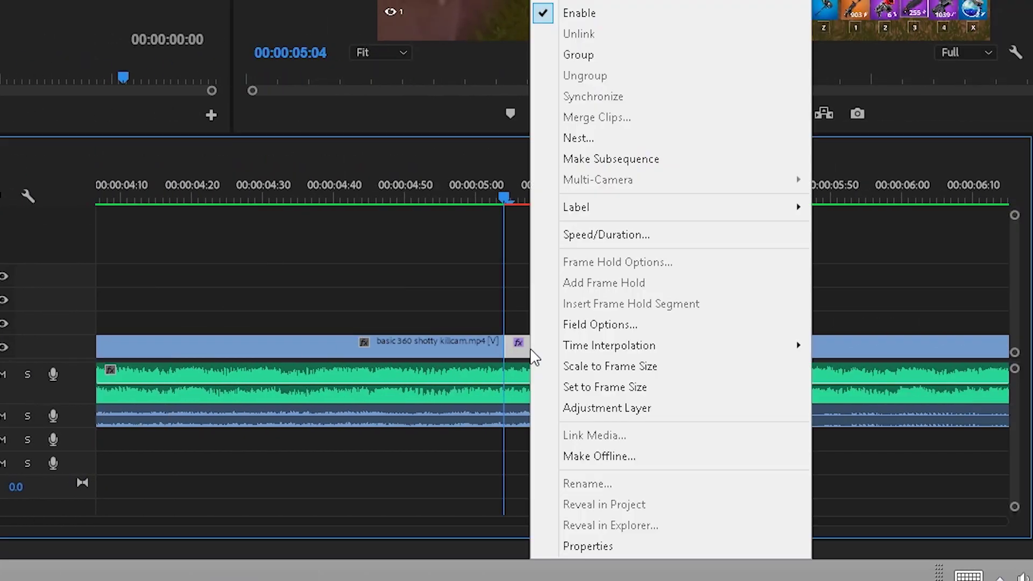
click(605, 140)
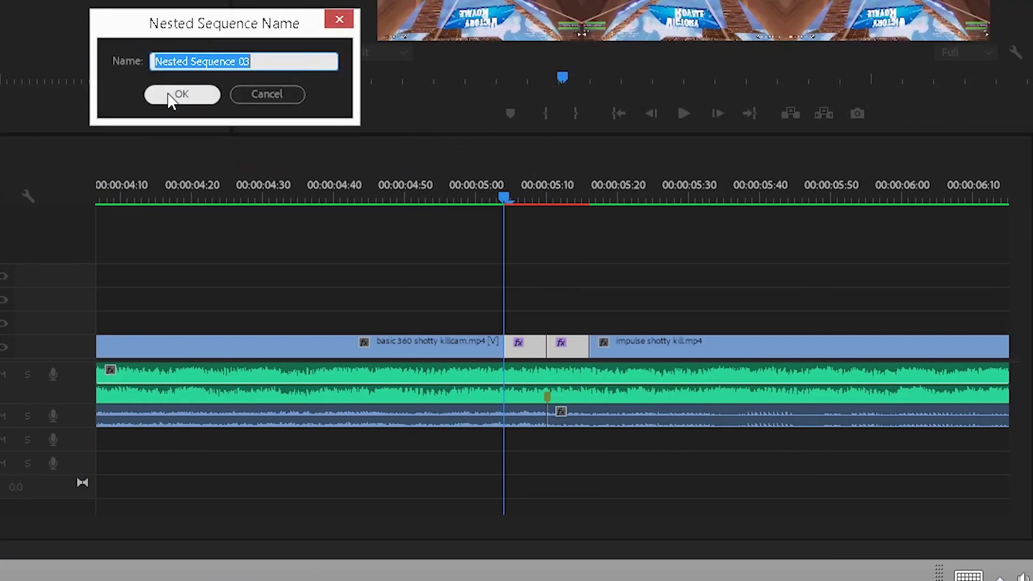
click(170, 97)
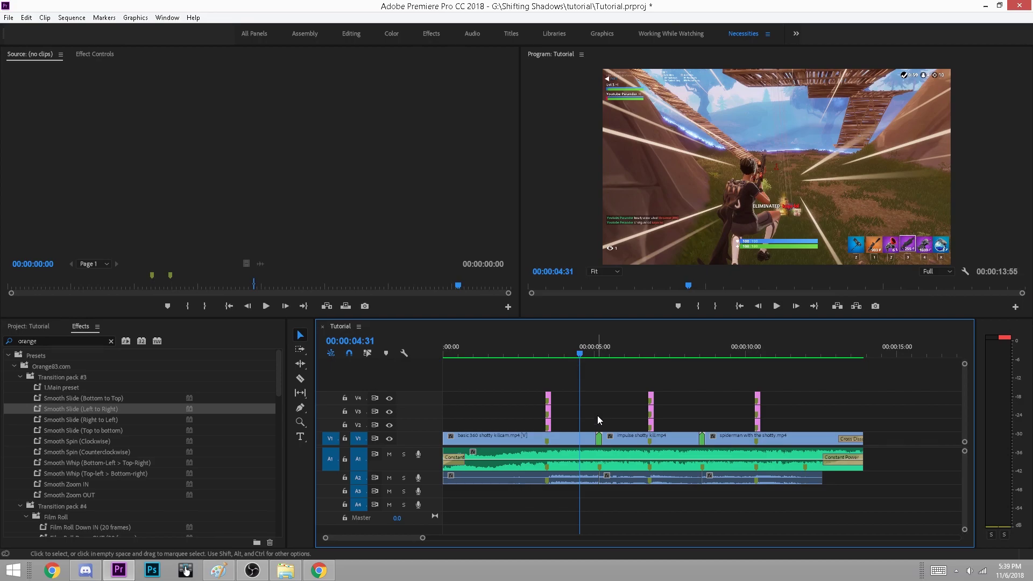
- Open the Export Media settings for the Tutorial sequence from the File menu
click(8, 17)
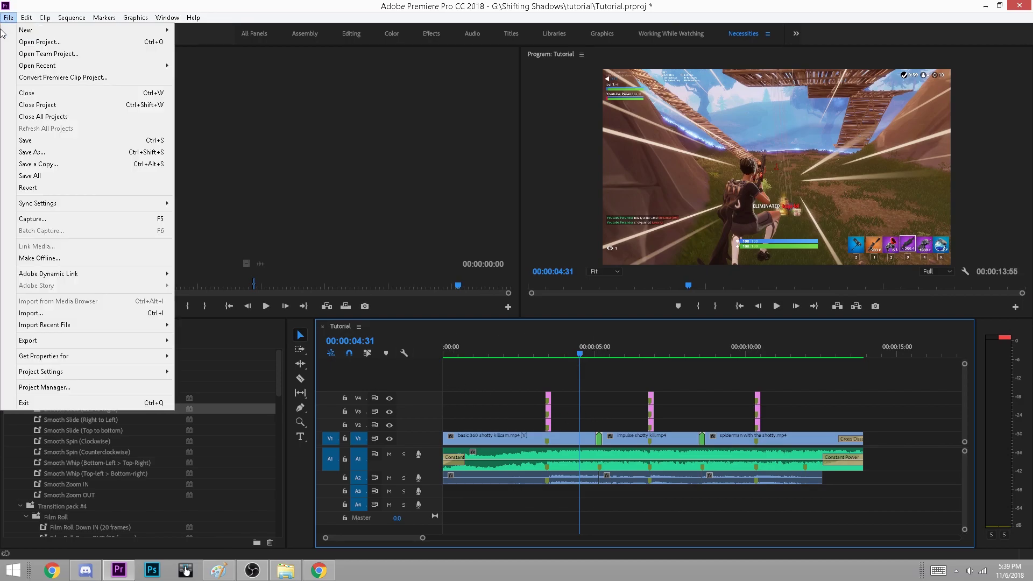
click(202, 340)
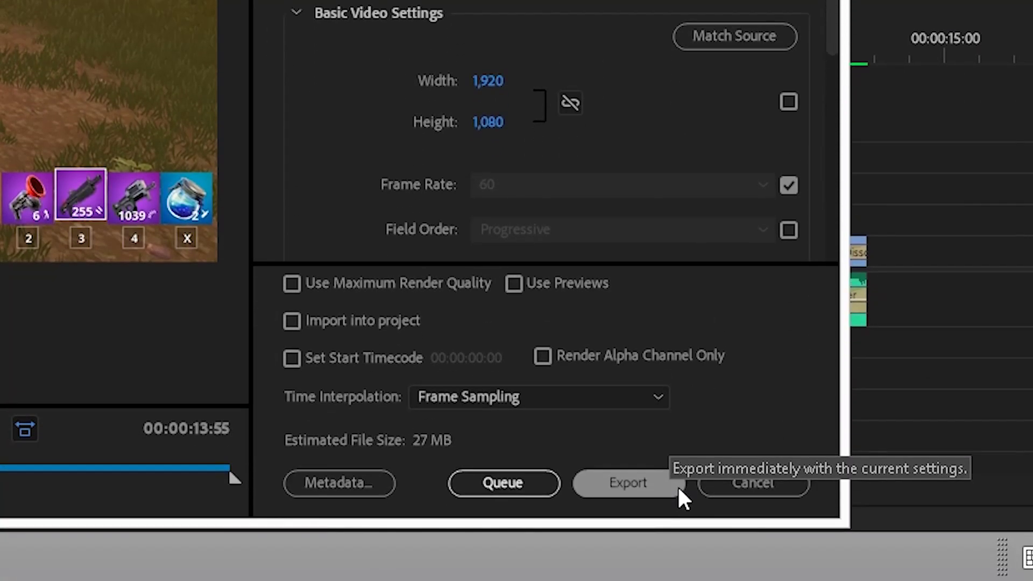
click(672, 485)
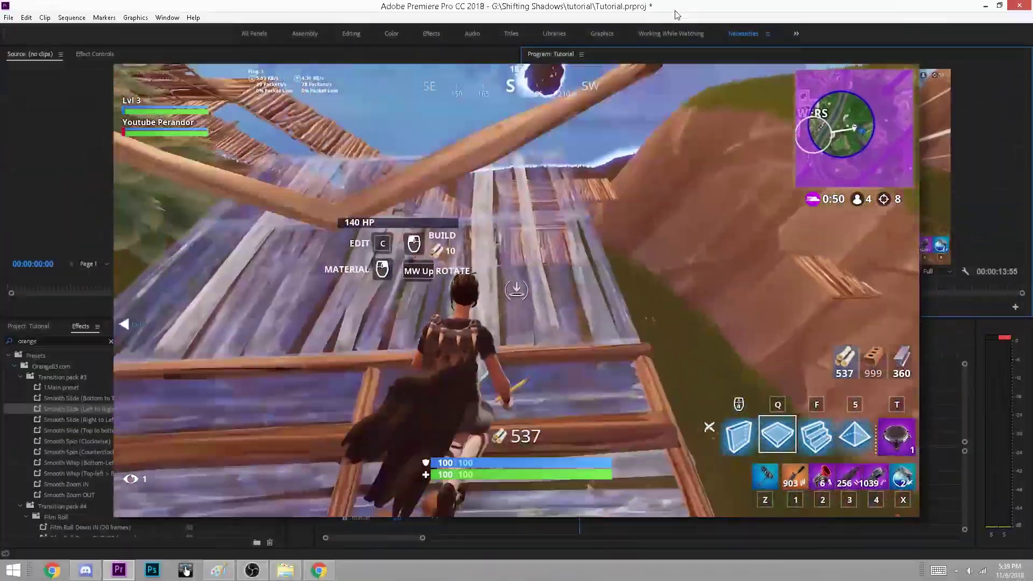